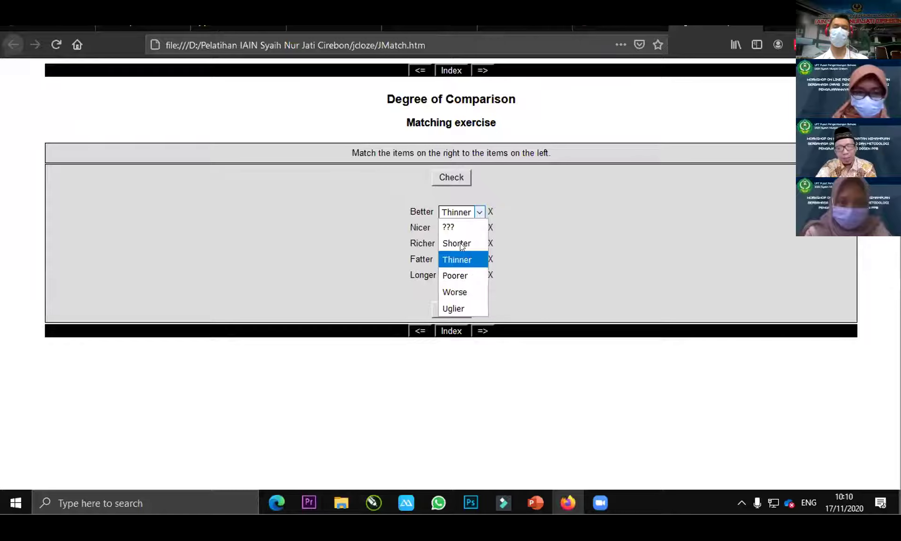
Step: Match Better with Poorer in the Degree of Comparison exercise, check the answers and dismiss the feedback
left_click(459, 274)
left_click(454, 309)
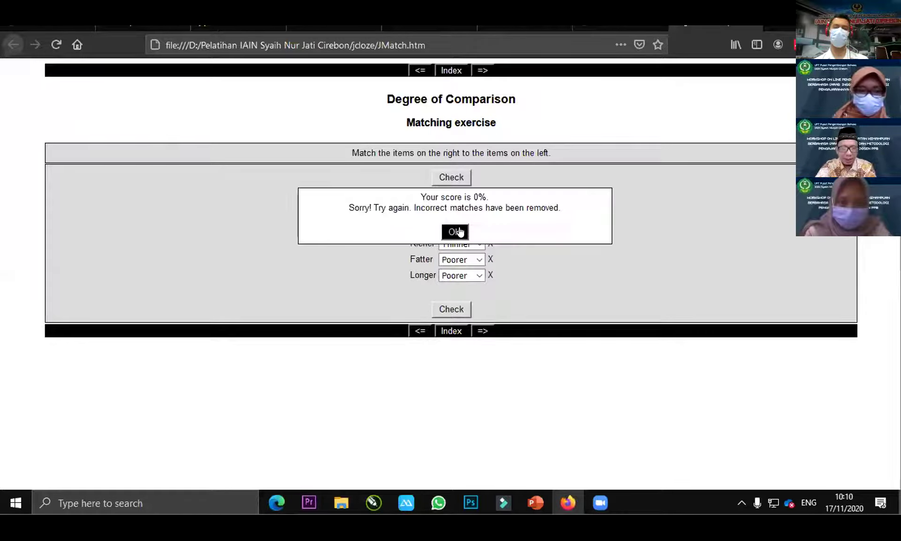
left_click(455, 232)
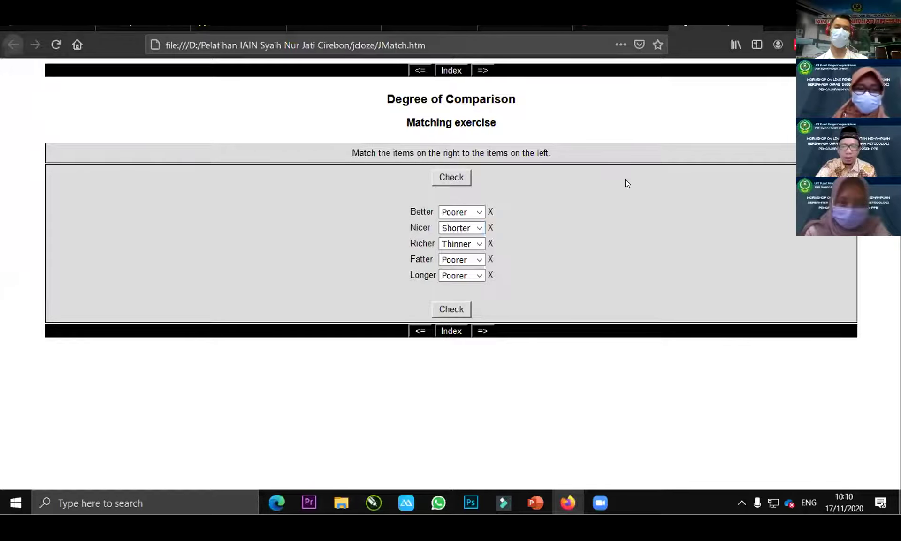
Step: Open the jcloze2 HTML exercise from the jcloze folder in File Explorer, run its answer check and dismiss the feedback
left_click(343, 501)
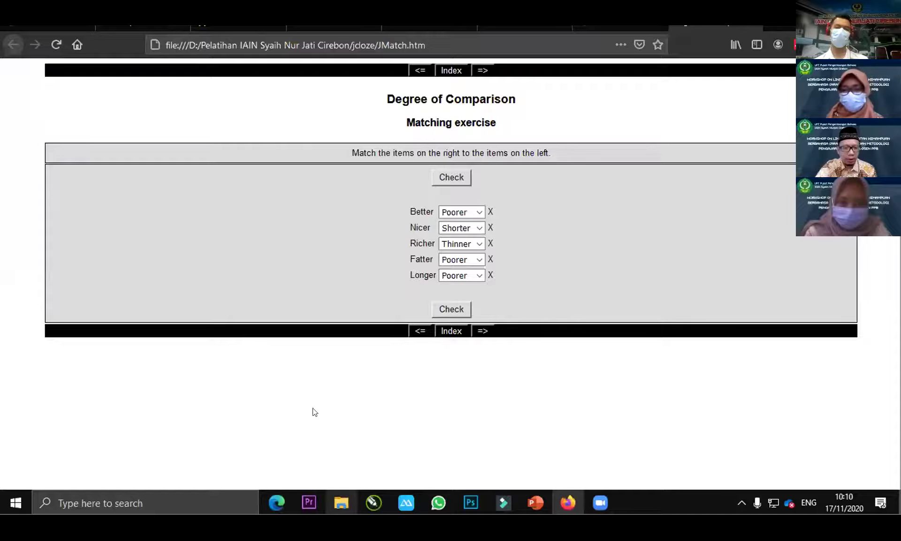
double_click(205, 281)
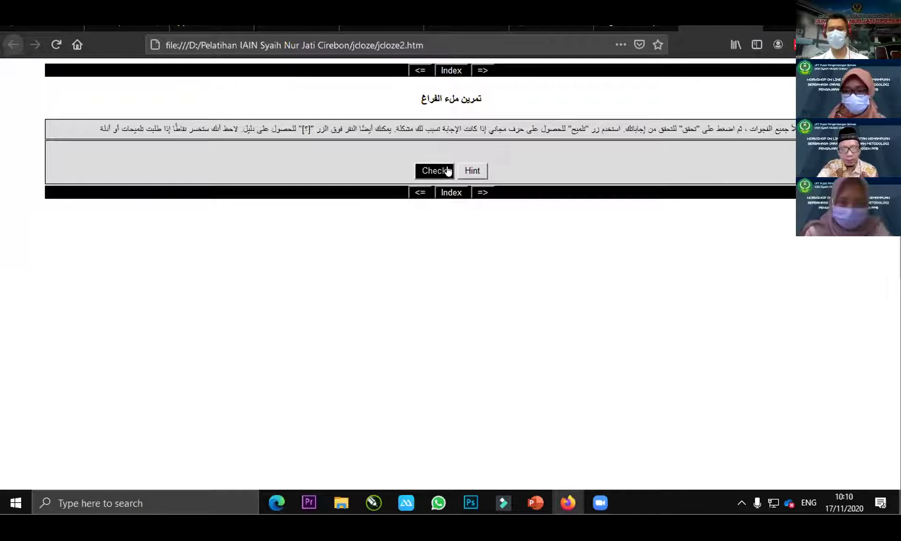
left_click(429, 169)
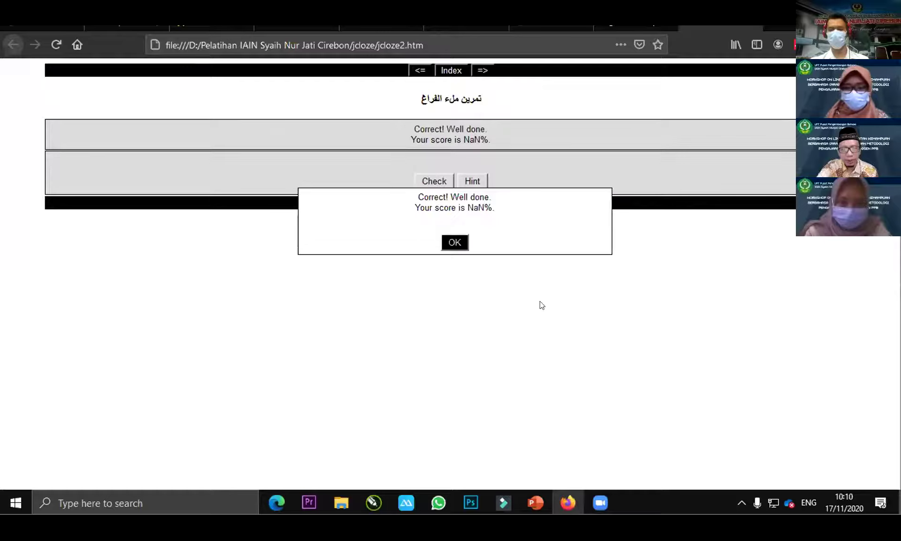
left_click(457, 246)
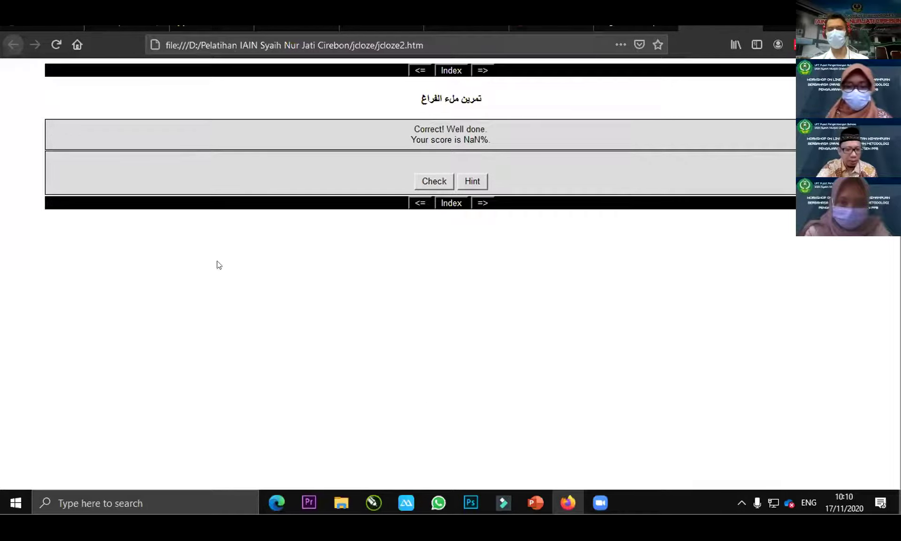
Step: Open the HTML exercise 12 from the jcloze folder and view the clue for its first gap, then close the clue
key("alt+Tab")
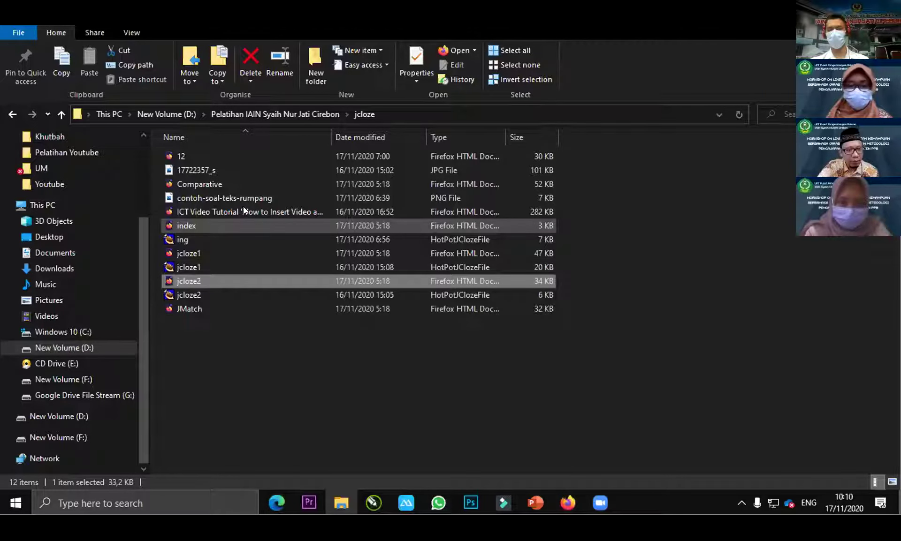
left_click(202, 156)
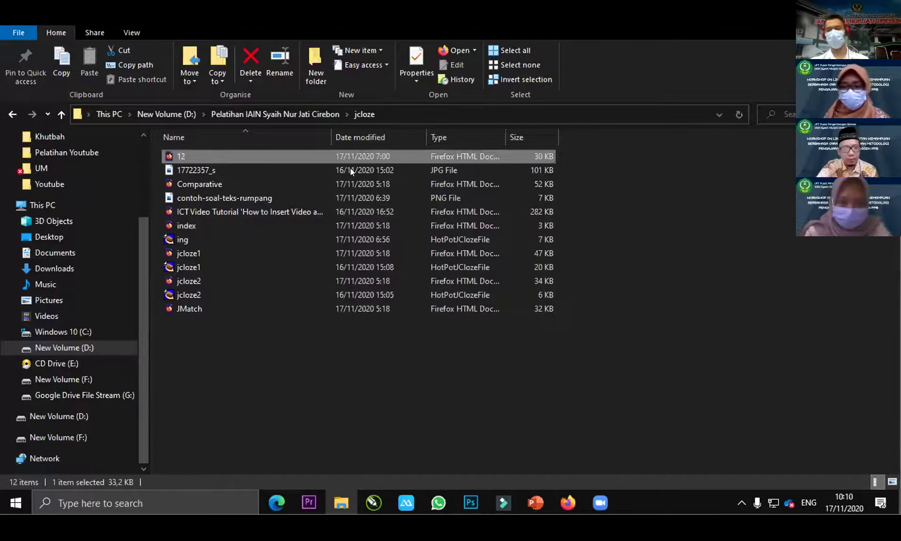
key("alt+Tab")
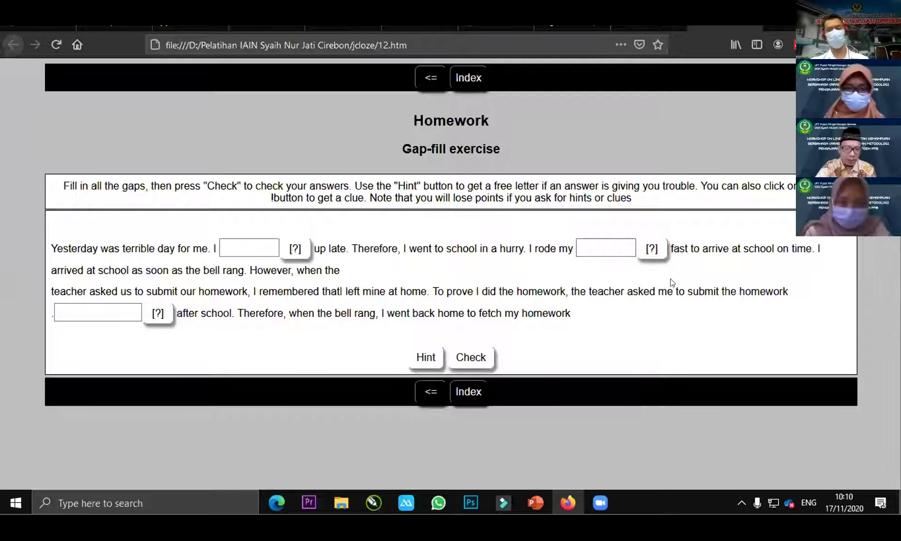
left_click(295, 248)
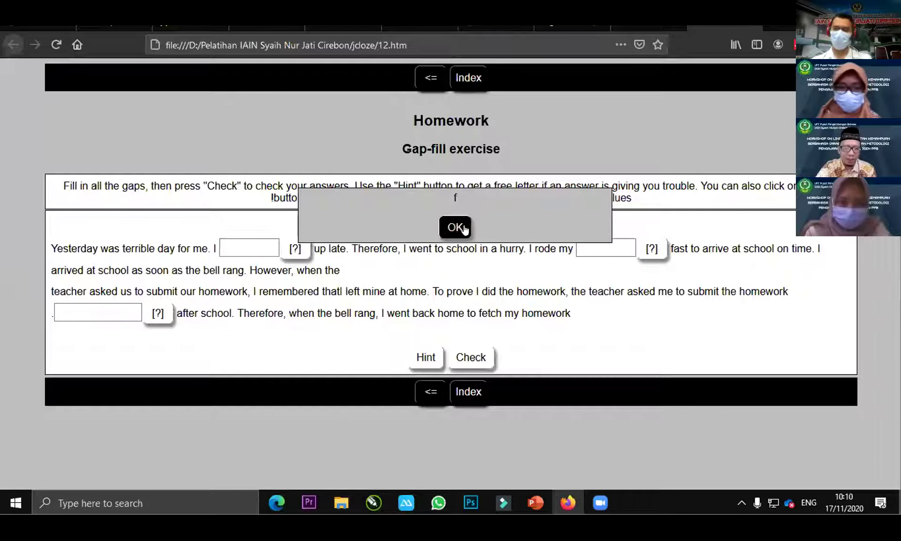
left_click(554, 287)
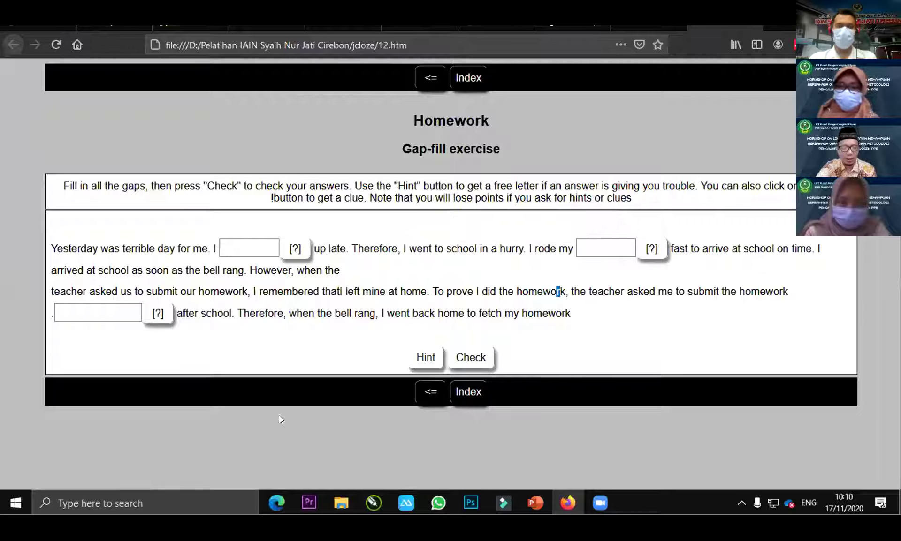
Step: Open the barid quiz from the Jquiz folder inside Pelatihan IAIN Syaih Nur Jati Cirebon
key("alt+Tab")
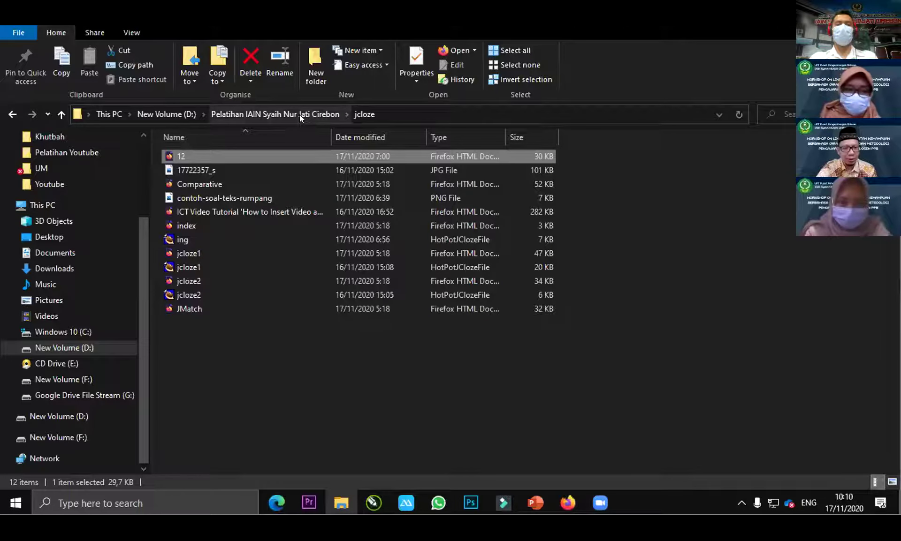
key("BackSpace")
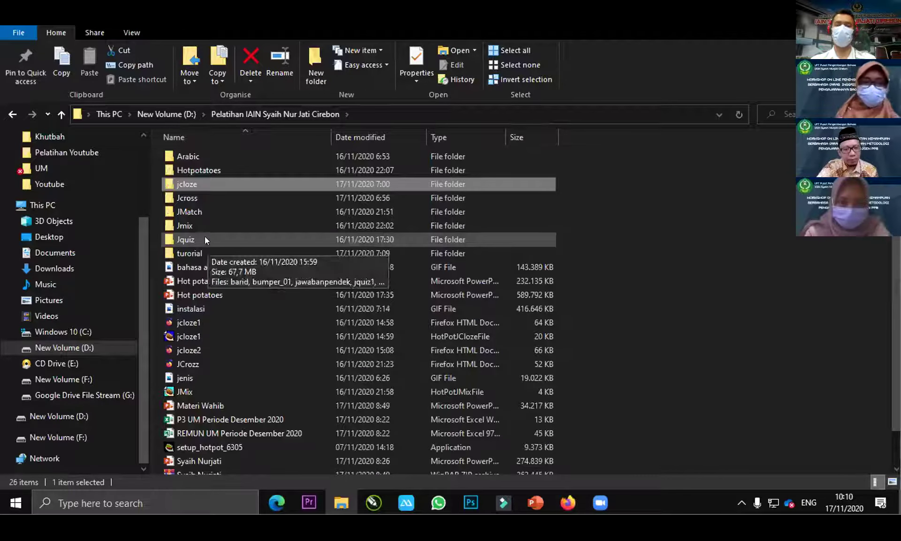
double_click(205, 237)
left_click(209, 212)
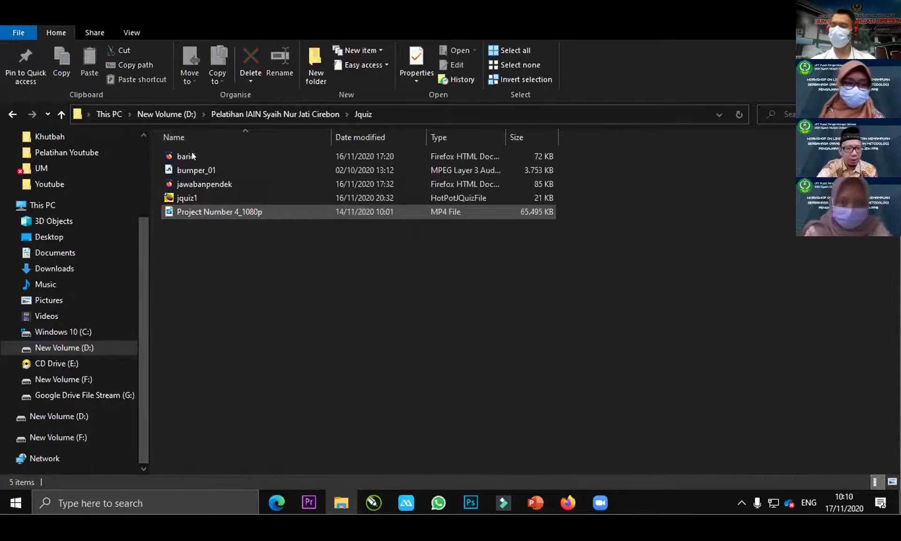
left_click(192, 157)
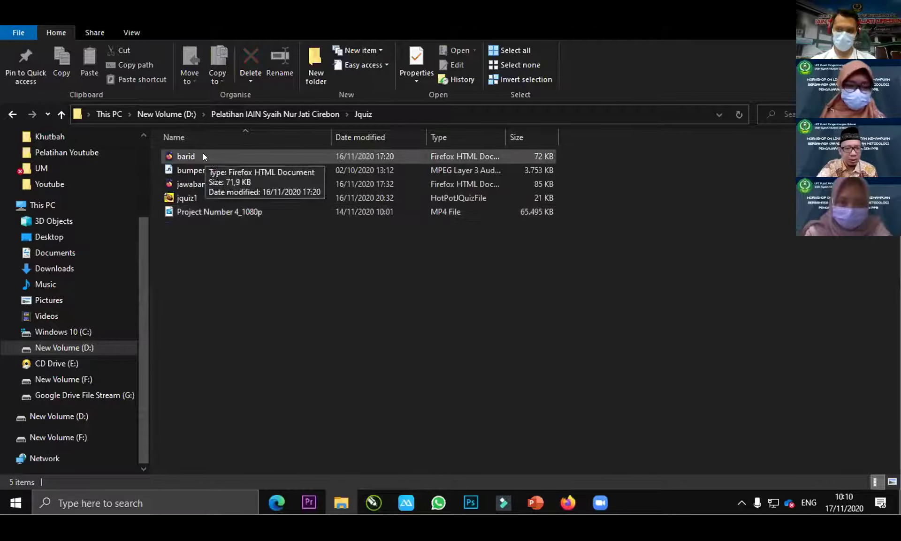
double_click(204, 155)
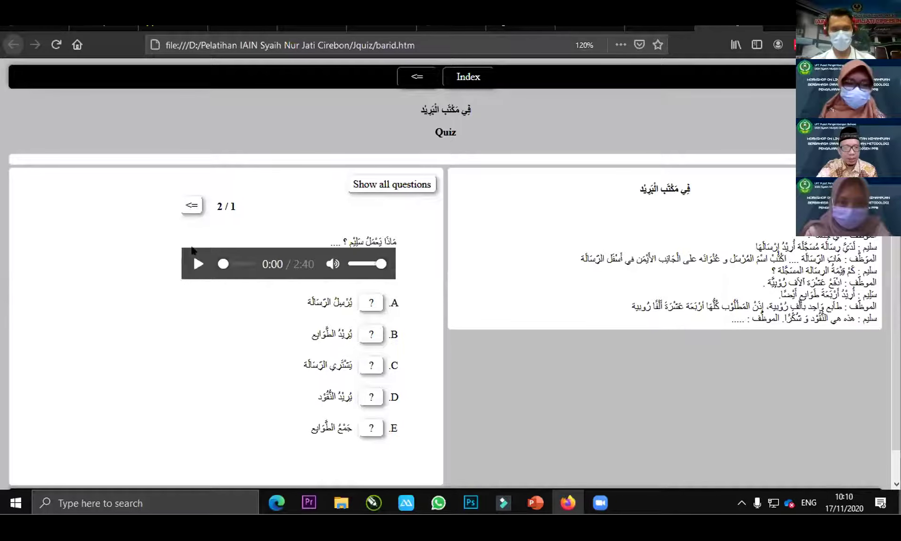
Step: Play the audio clip of the first quiz question, then go to the second question and play its video
scroll(192, 231, "down", 1)
left_click(192, 234)
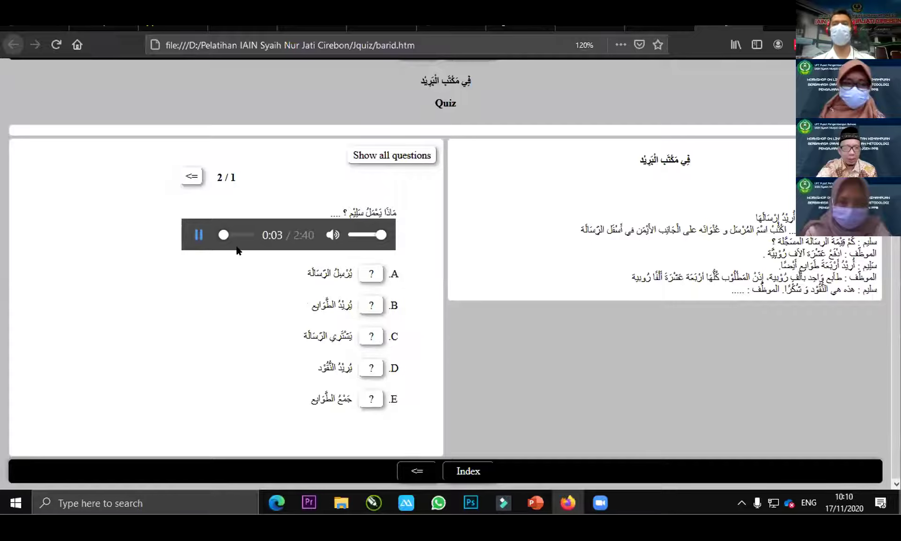
left_click(192, 177)
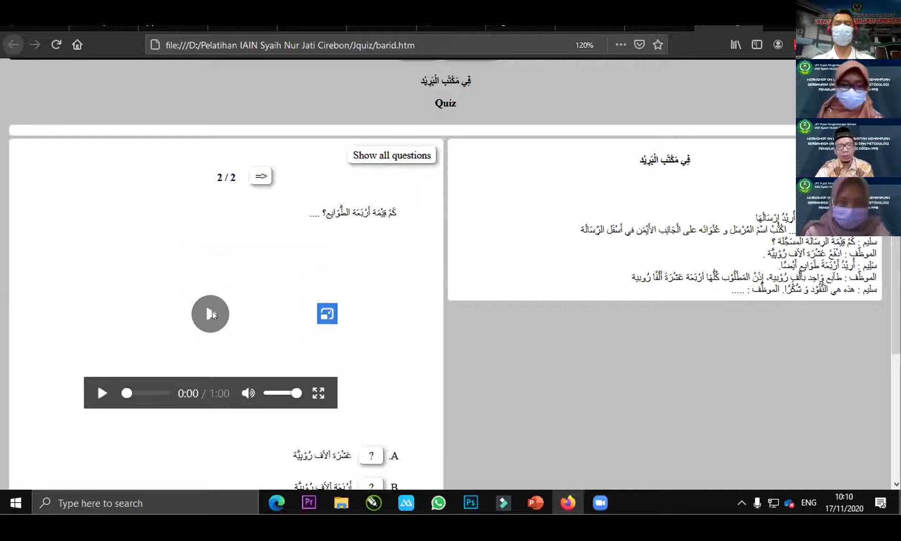
left_click(213, 312)
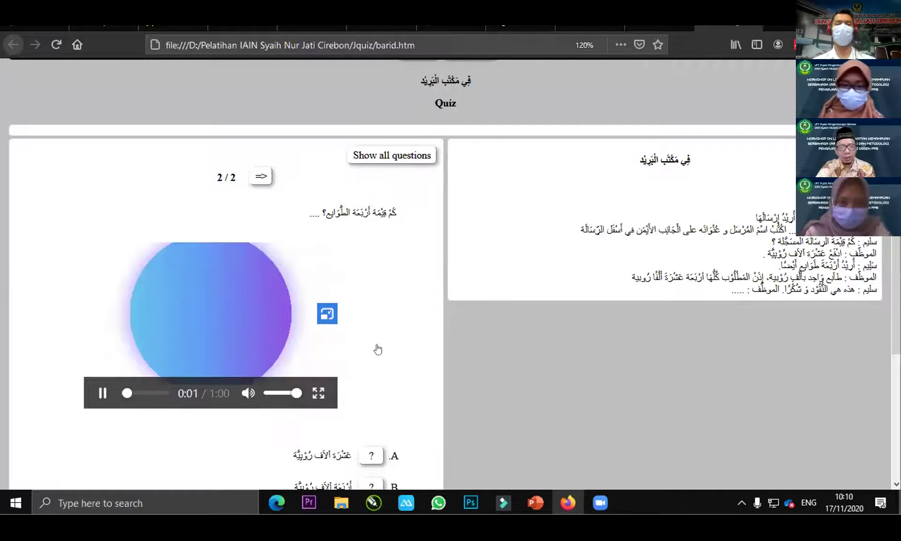
Step: Review the second question's video and choices, answer it with option B and dismiss the feedback
scroll(376, 348, "down", 5)
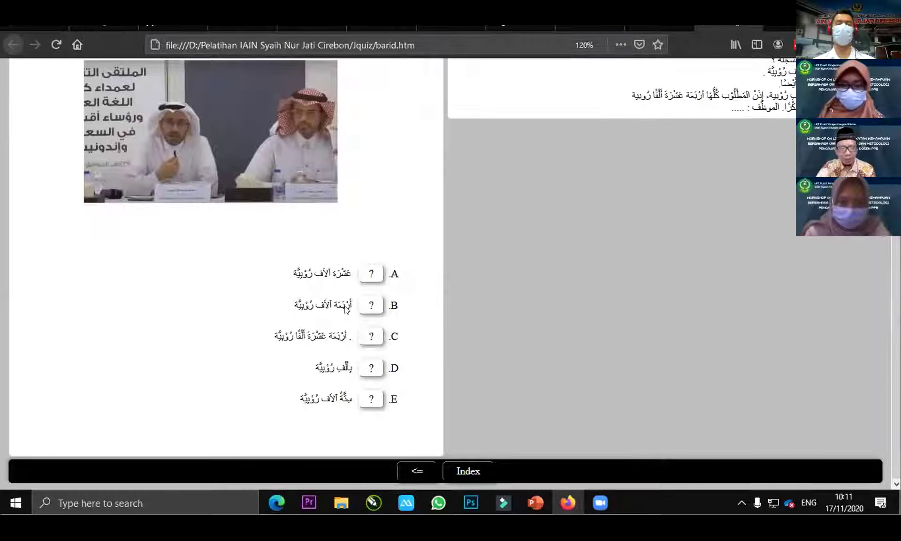
scroll(374, 286, "up", 4)
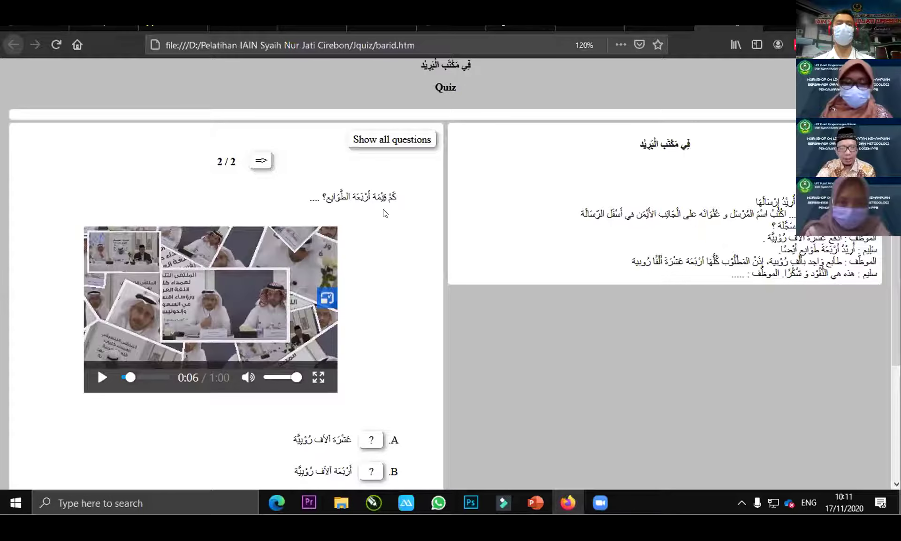
scroll(385, 213, "down", 2)
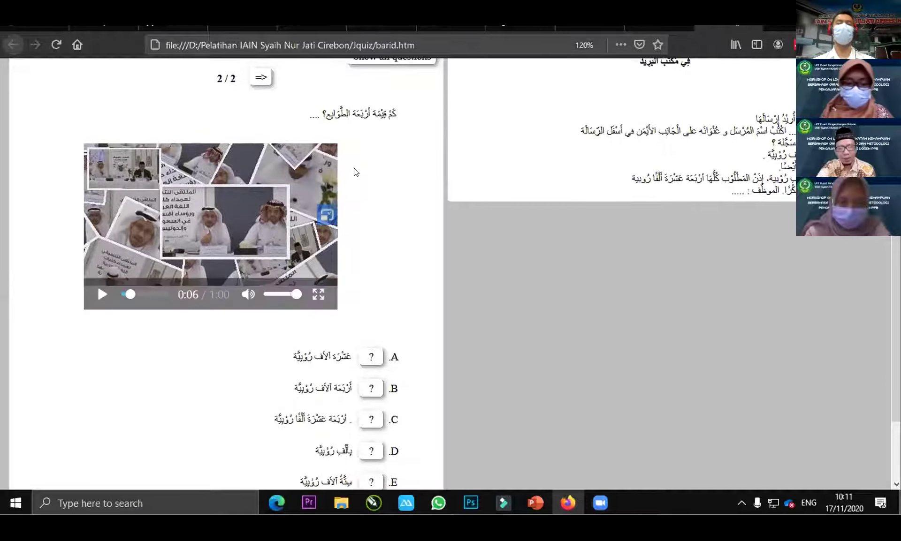
scroll(373, 381, "down", 2)
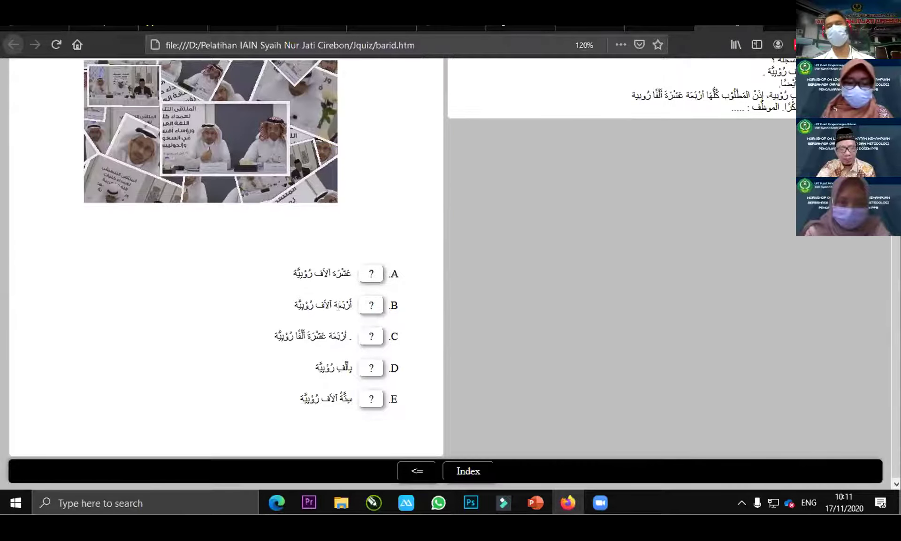
left_click(370, 306)
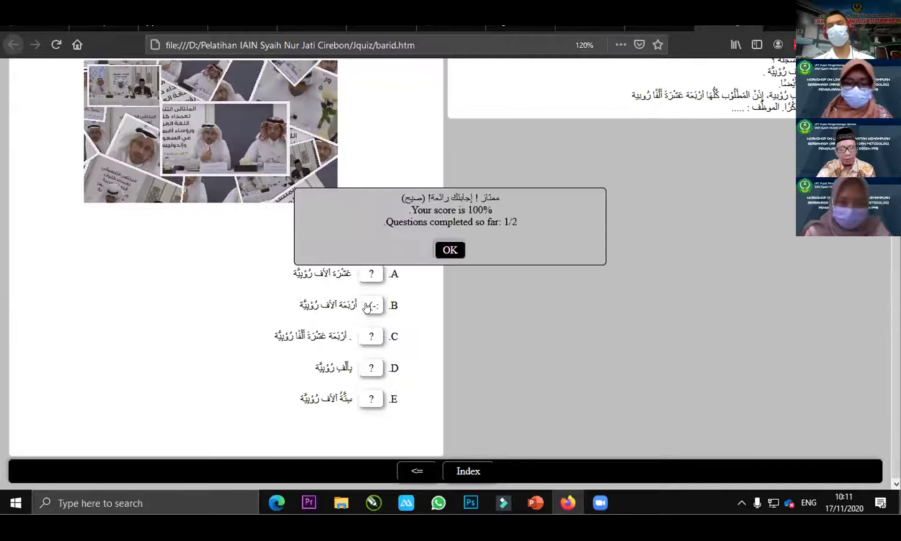
left_click(450, 250)
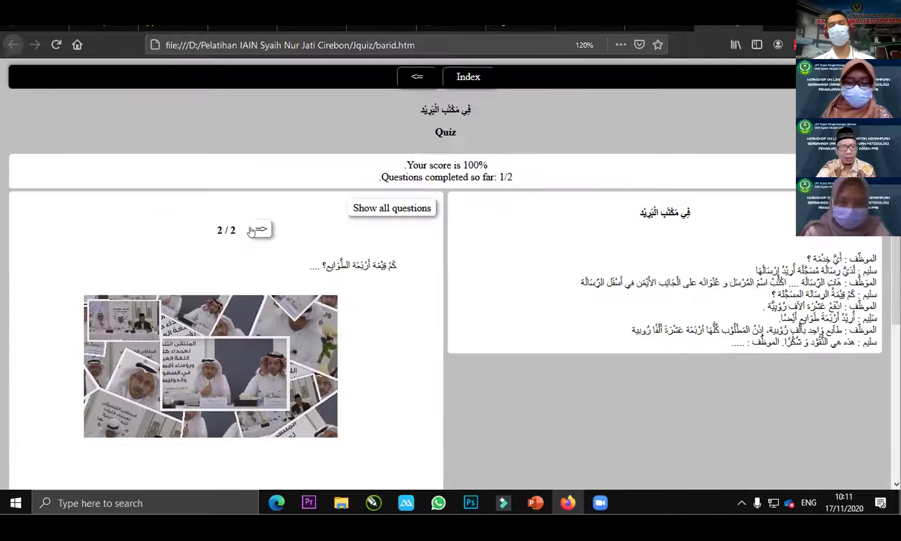
Step: Return to the first question, answer it with option A, dismiss the feedback and highlight the score line
left_click(259, 230)
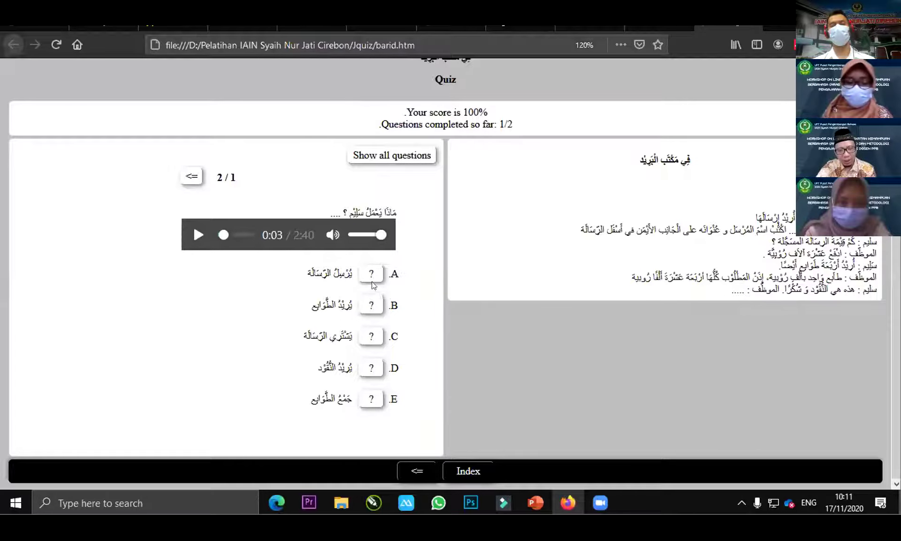
left_click(371, 282)
left_click(457, 246)
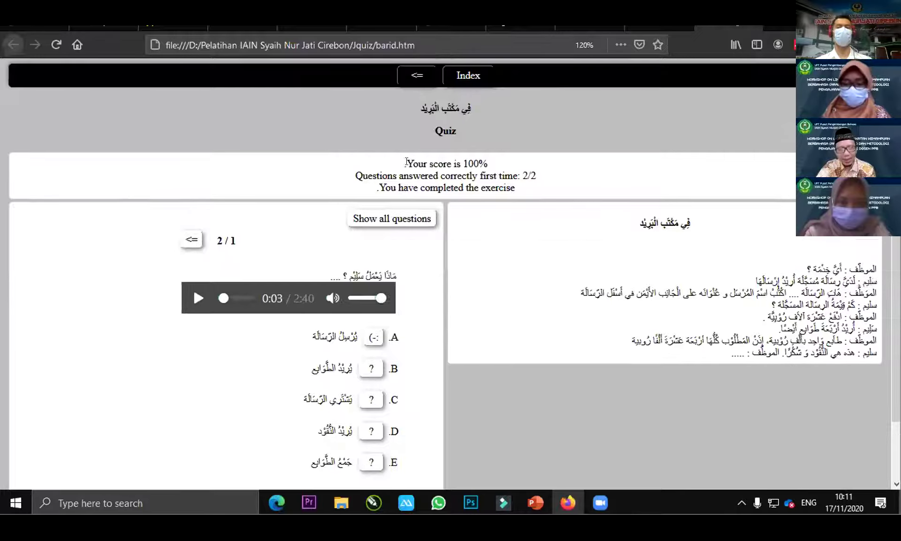
triple_click(501, 167)
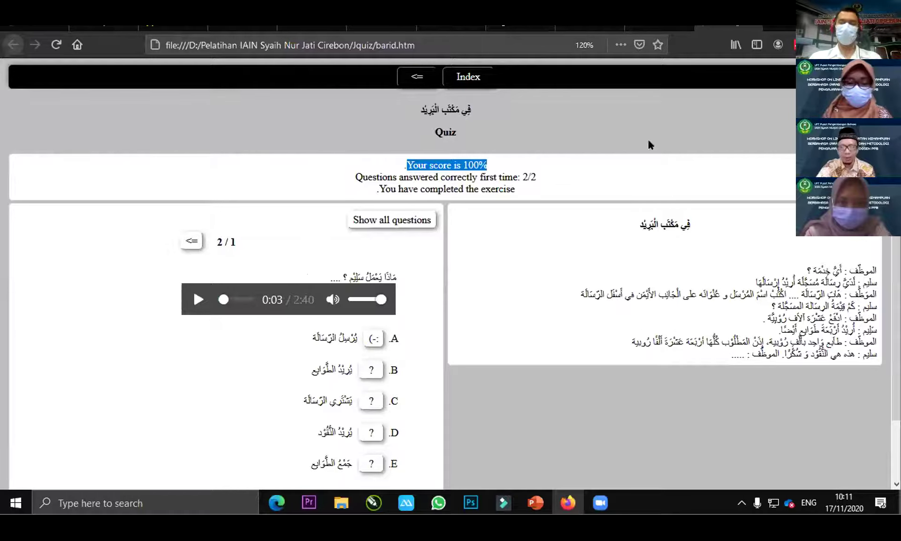
Step: Open the ing HTML exercise from the Jcross folder inside Pelatihan IAIN Syaih Nur Jati Cirebon
left_click(333, 504)
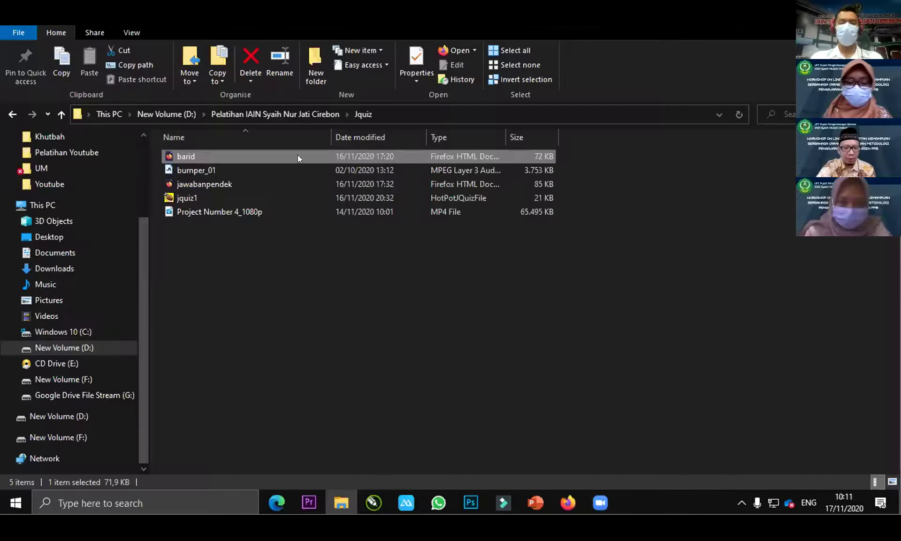
left_click(206, 117)
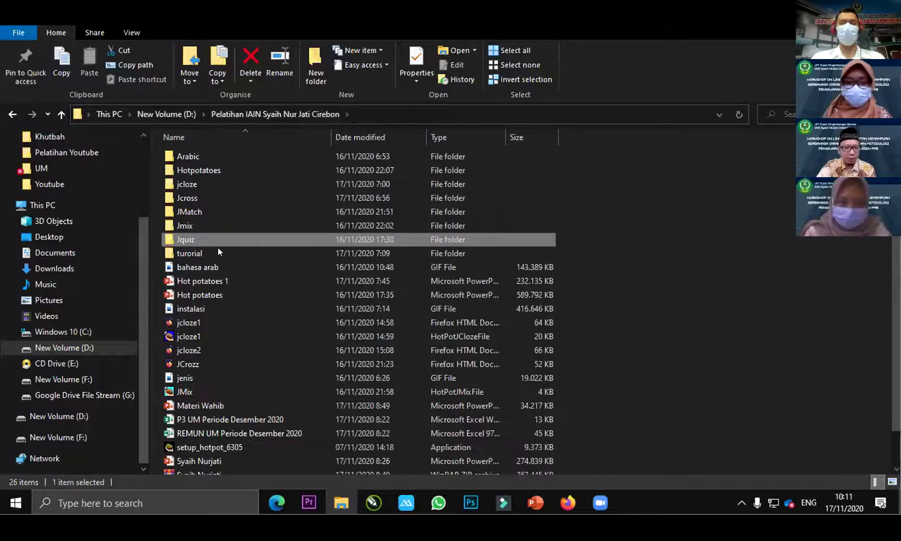
double_click(202, 197)
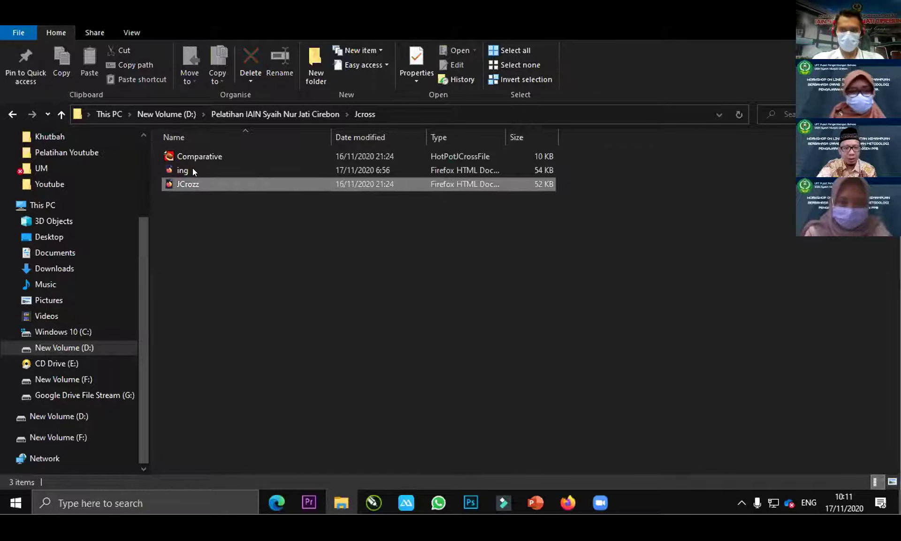
left_click(193, 168)
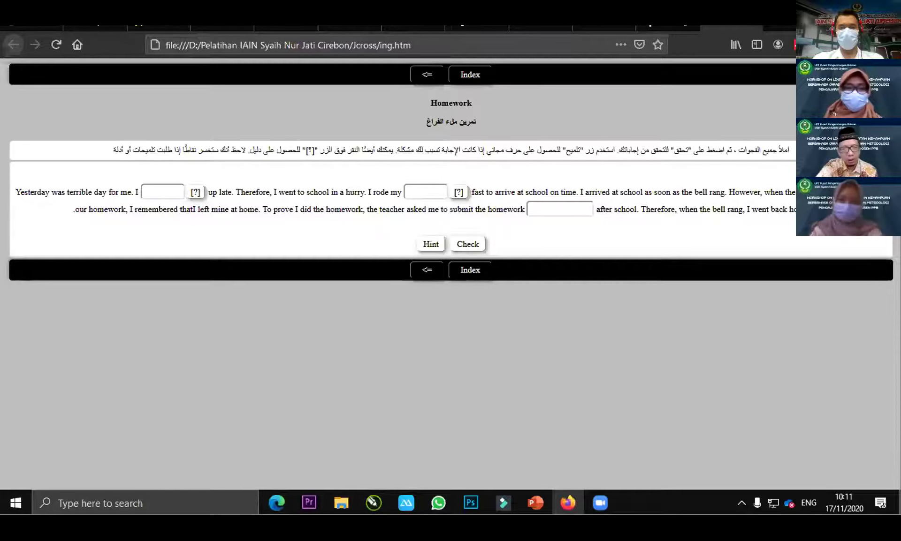
Step: Switch to the Jcross folder in File Explorer and open the JCrozz HTML exercise
left_click(341, 503)
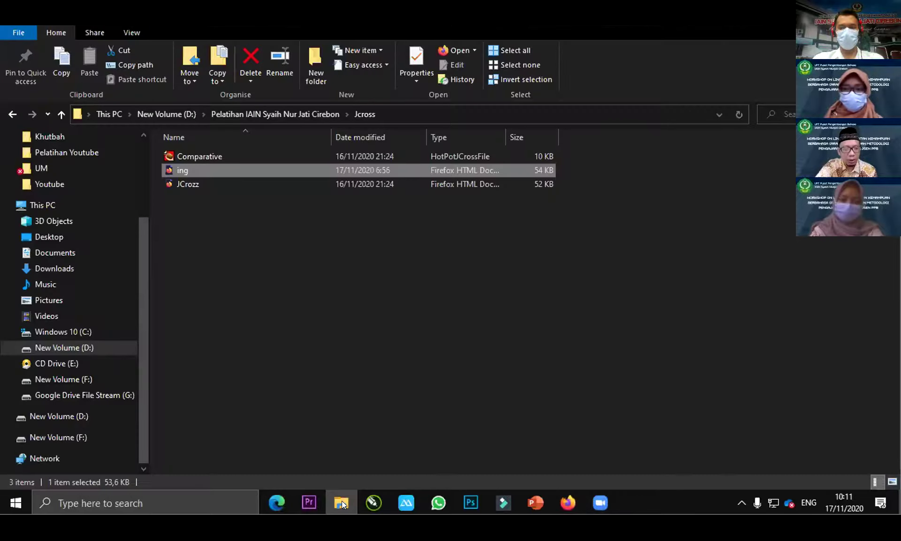
left_click(341, 501)
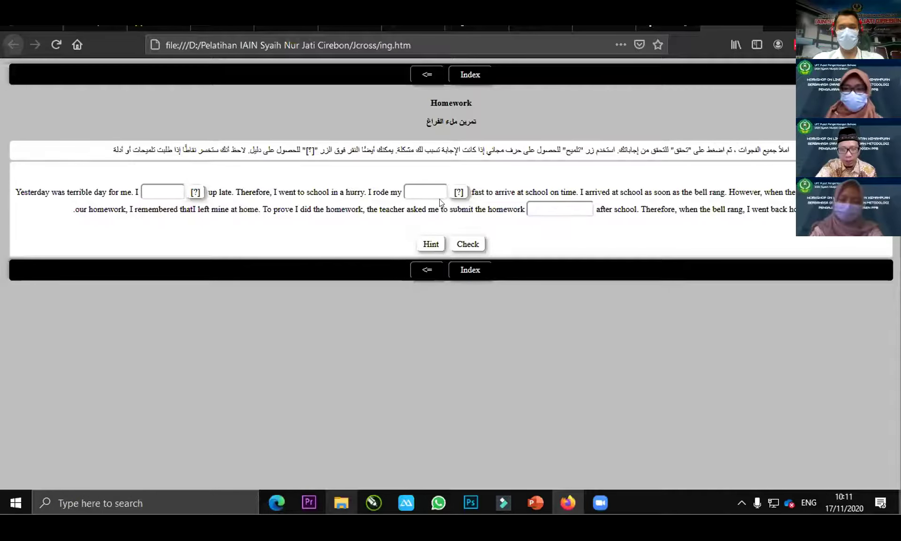
left_click(331, 504)
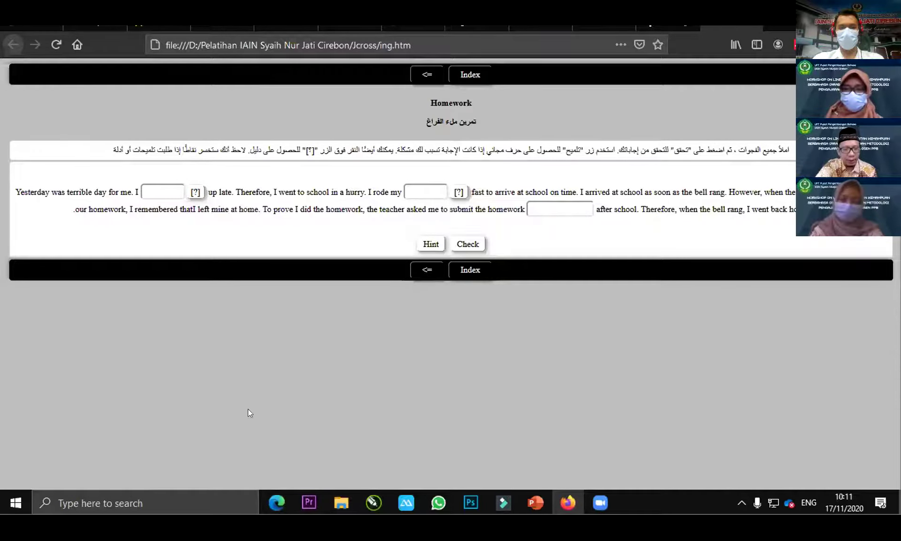
double_click(188, 184)
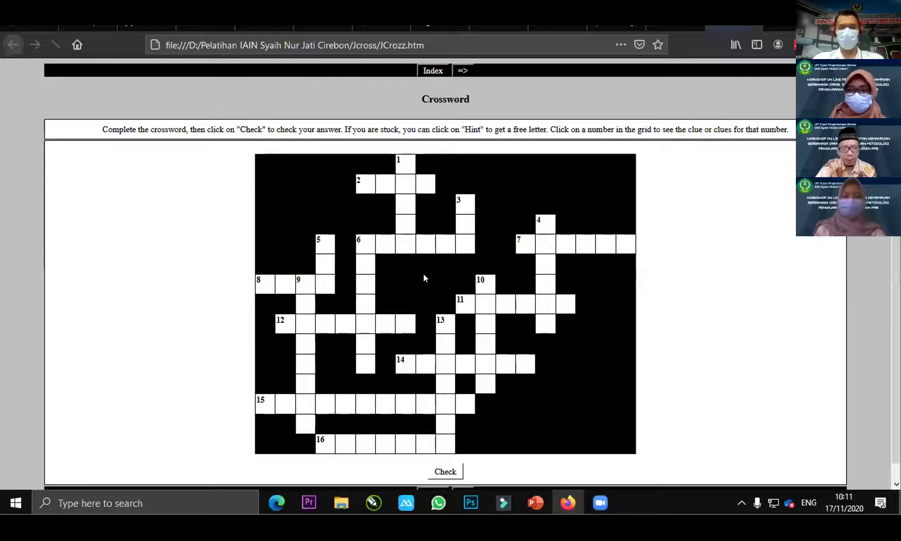
Step: Show the clue for 1 down, then answer crossword clue 5 down with HOT and enter it in the grid
left_click(400, 162)
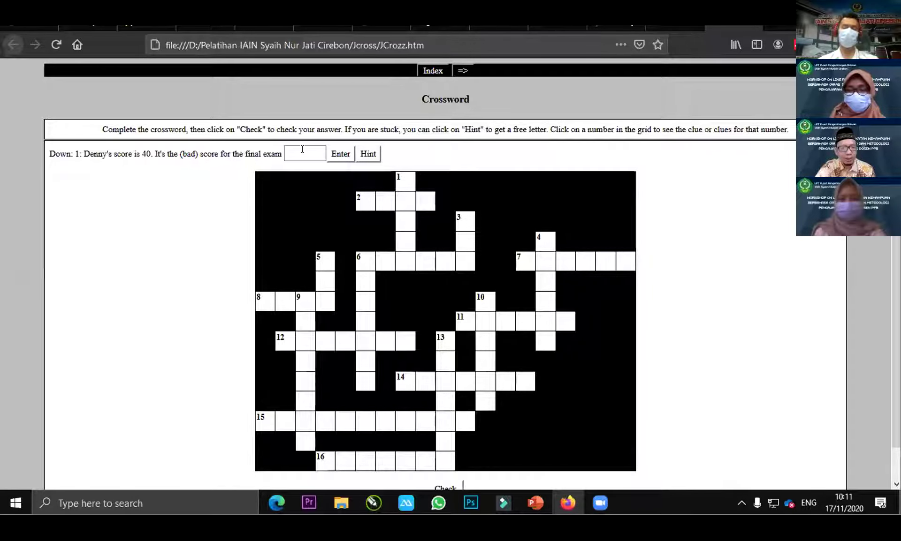
left_click(324, 264)
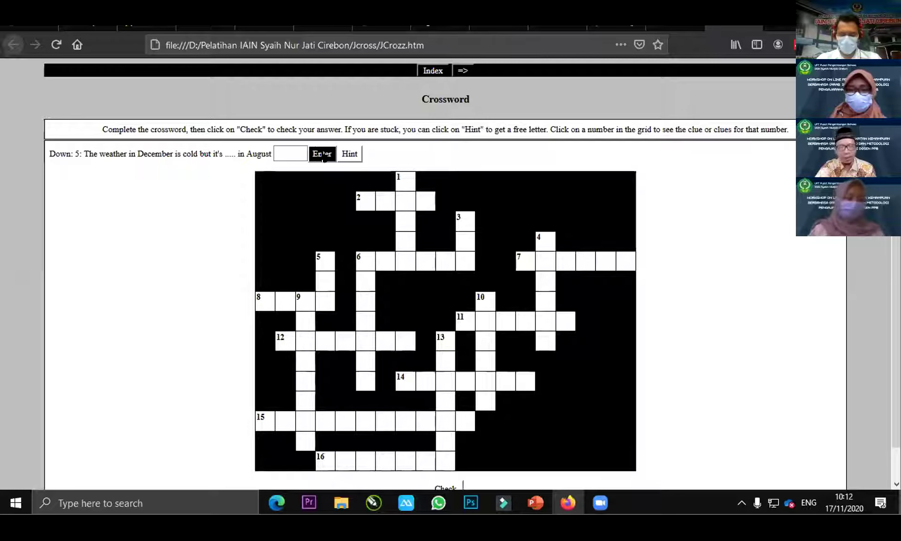
left_click(282, 151)
type("HOT")
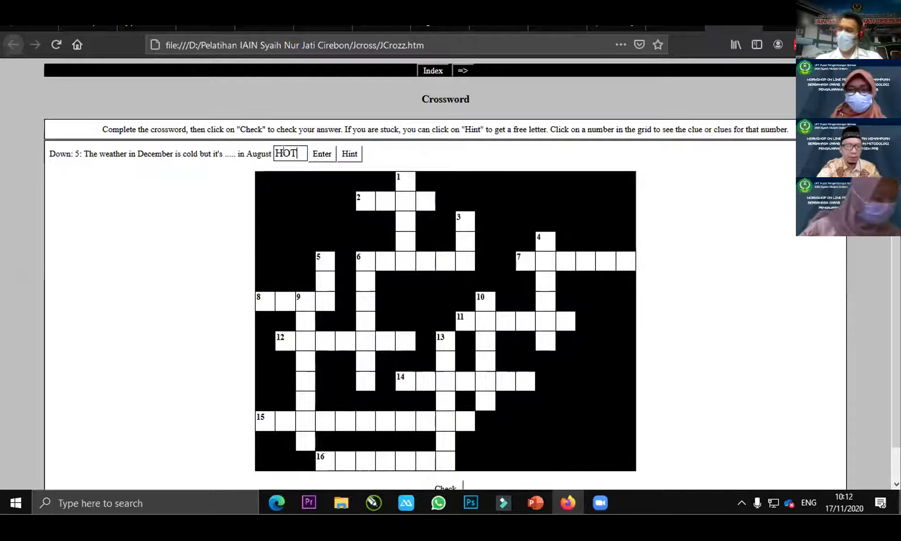
left_click(322, 153)
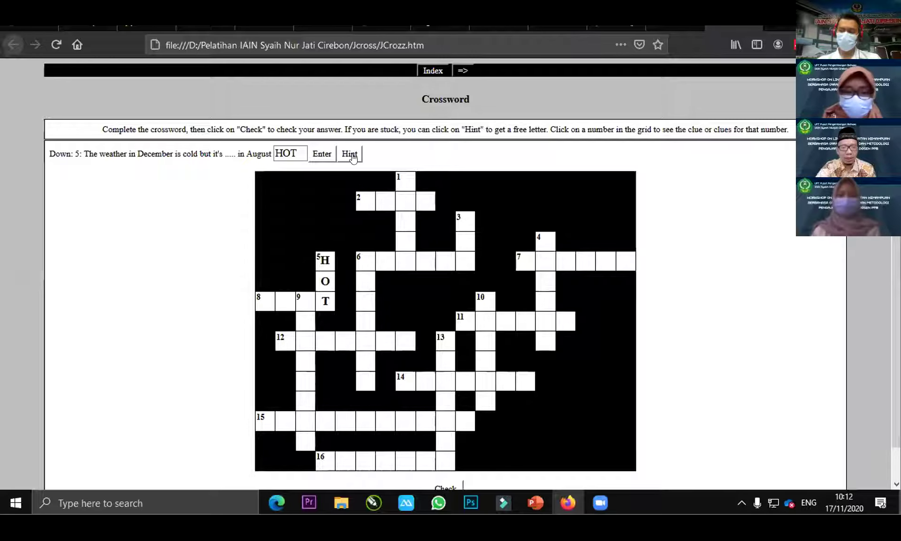
Step: Check the crossword answers and dismiss the score feedback
scroll(469, 376, "down", 1)
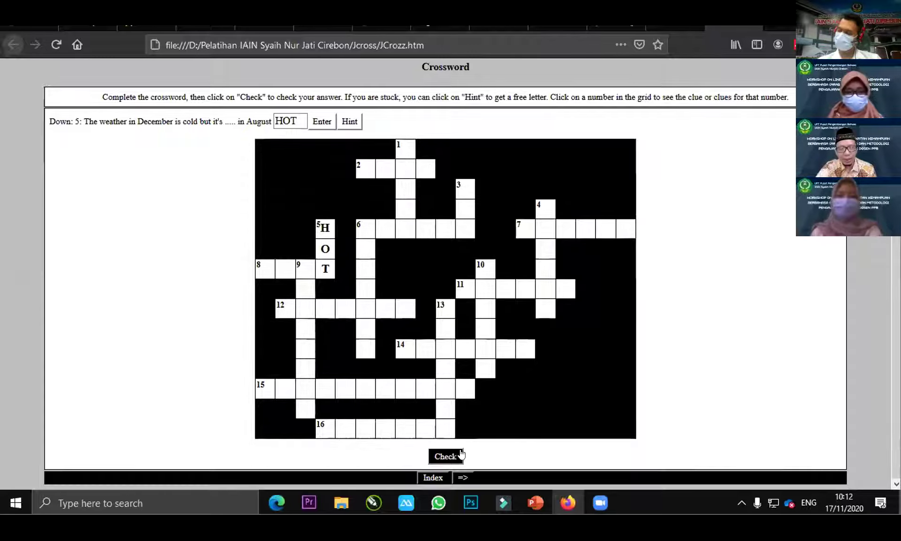
left_click(447, 461)
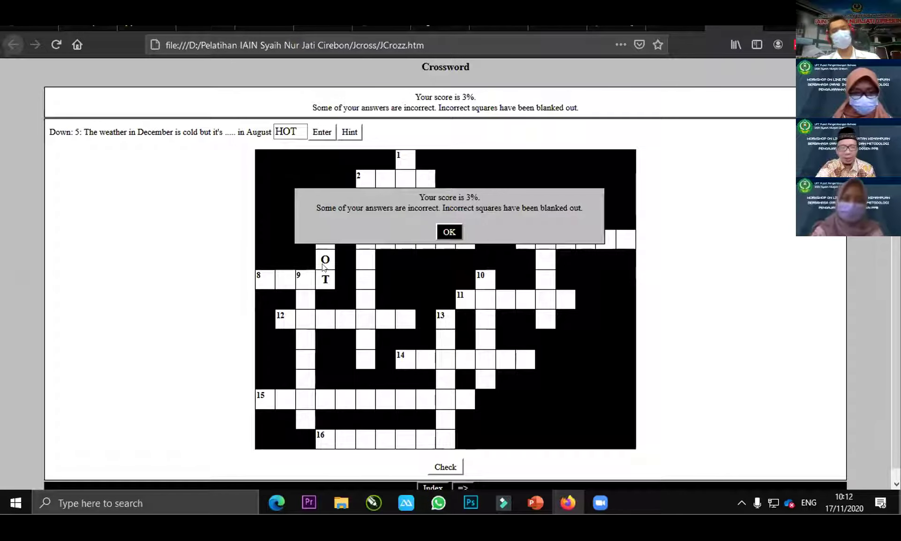
left_click(447, 231)
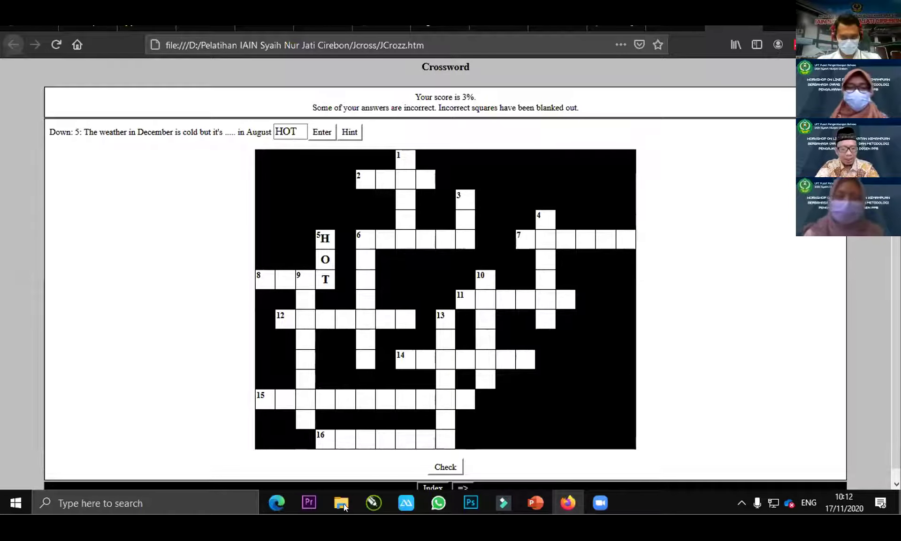
Step: Launch HotPotatoes 6, start its crossword maker JCross and open the Comparative file from the Jcross folder
left_click(227, 507)
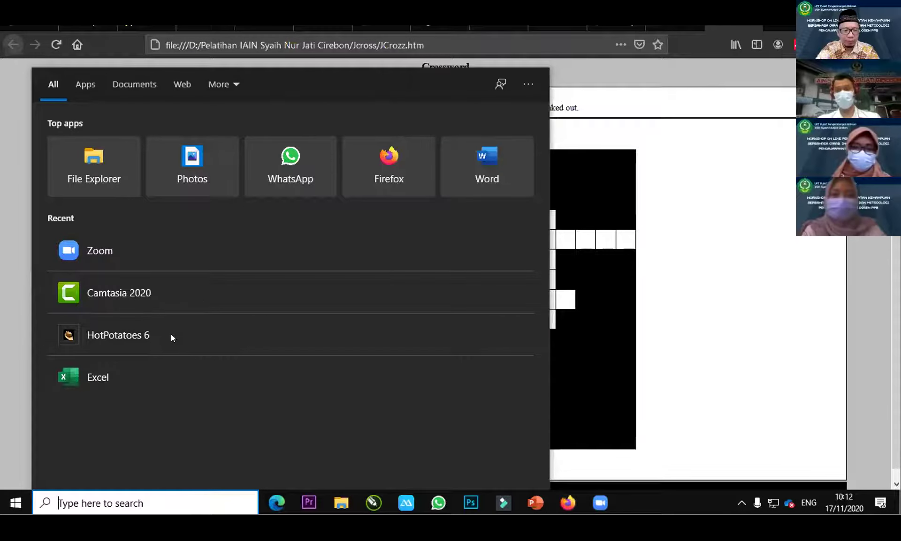
left_click(155, 335)
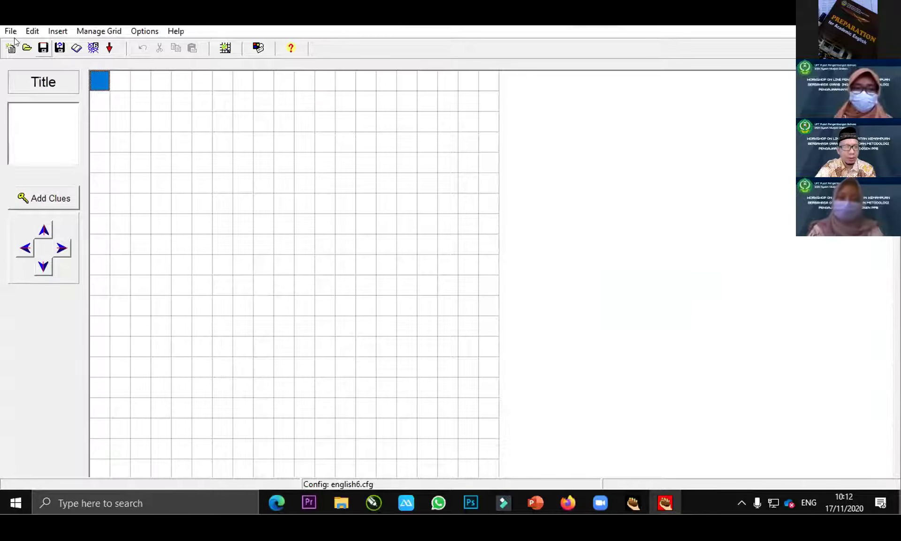
left_click(12, 32)
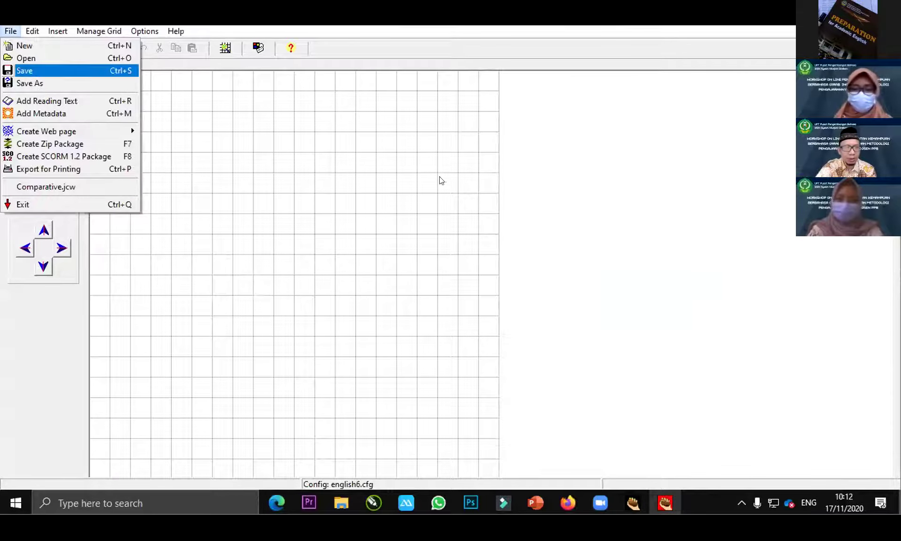
key("ctrl+o")
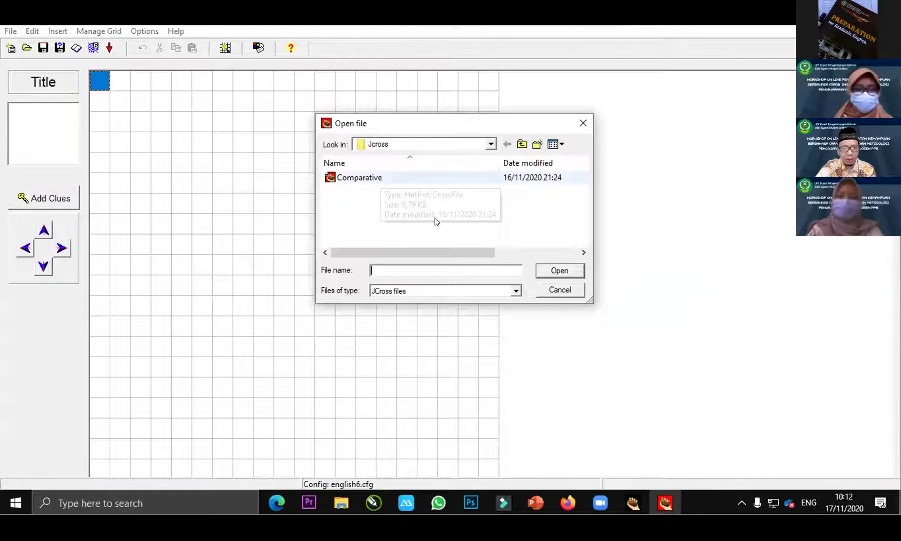
double_click(382, 177)
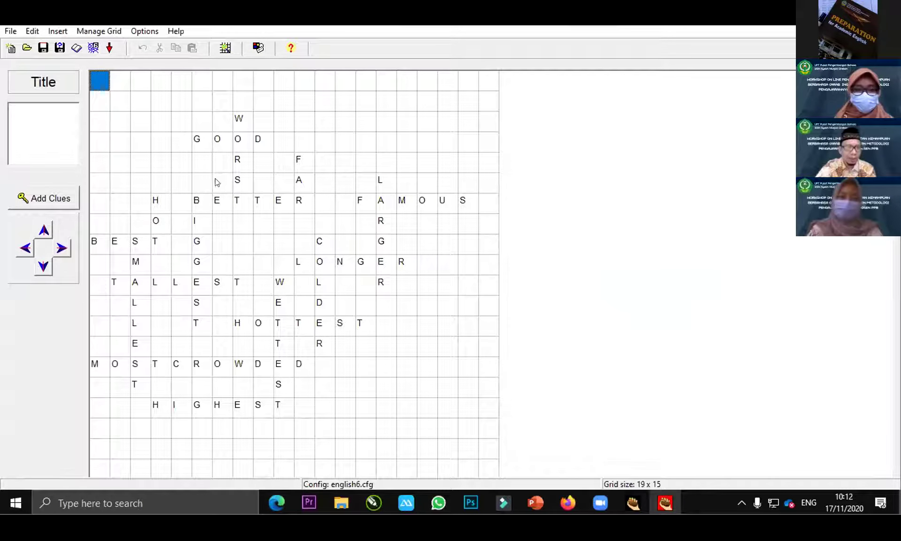
Step: Configure the crossword's output with a time limit of 5 minutes and 0 seconds
left_click(141, 31)
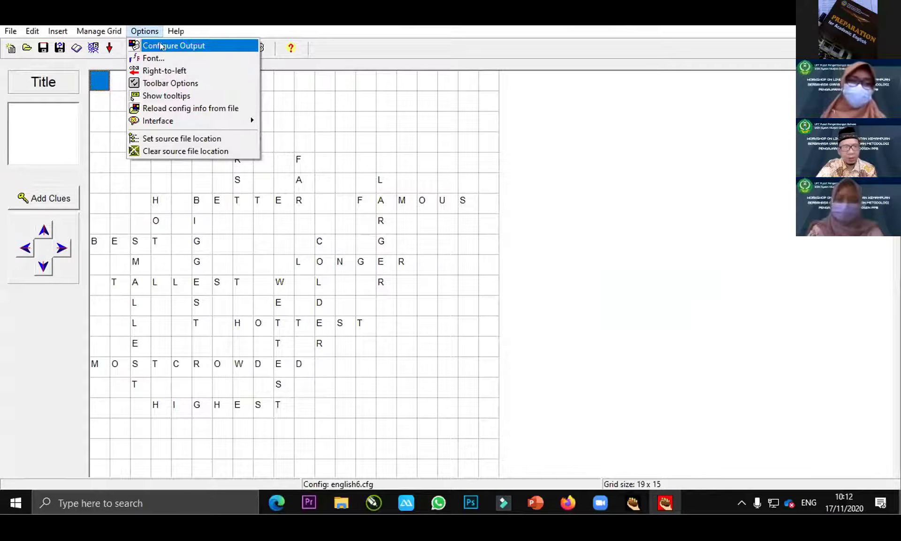
left_click(154, 48)
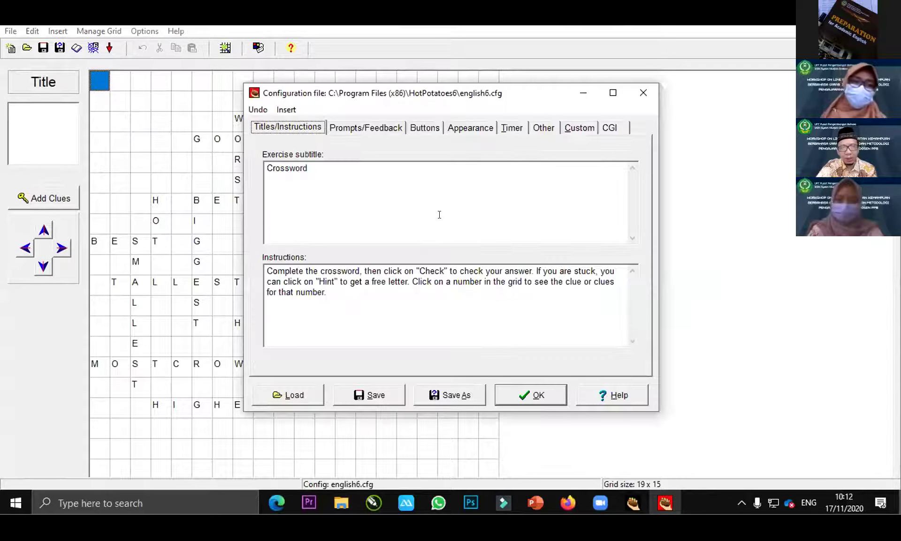
left_click(517, 128)
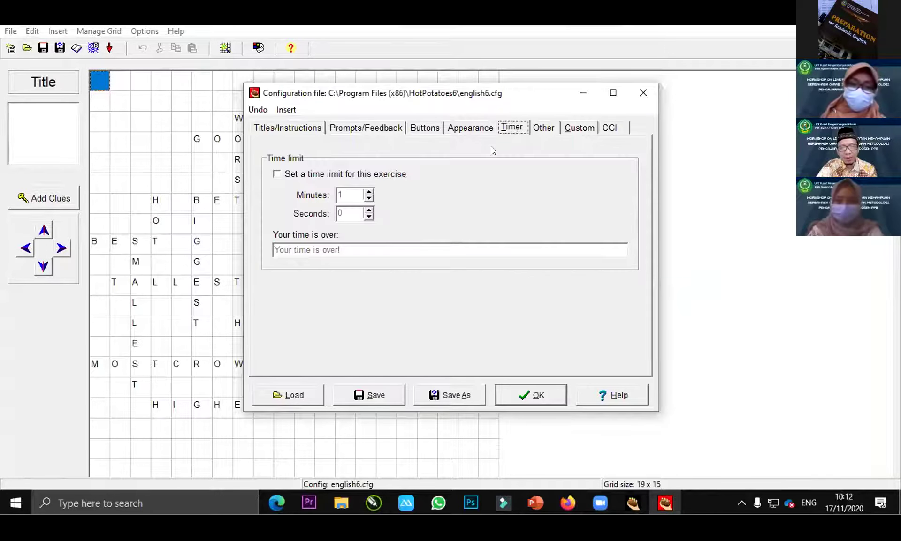
left_click(304, 175)
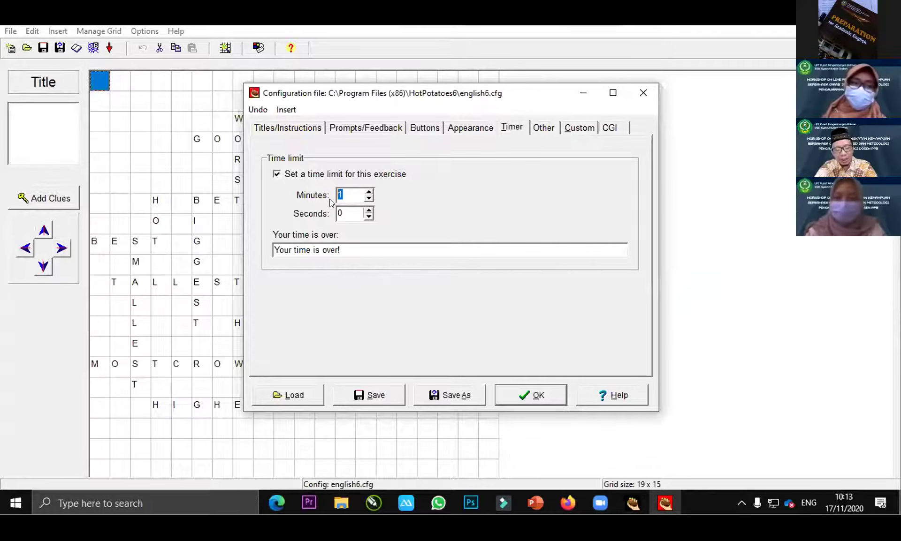
type("5")
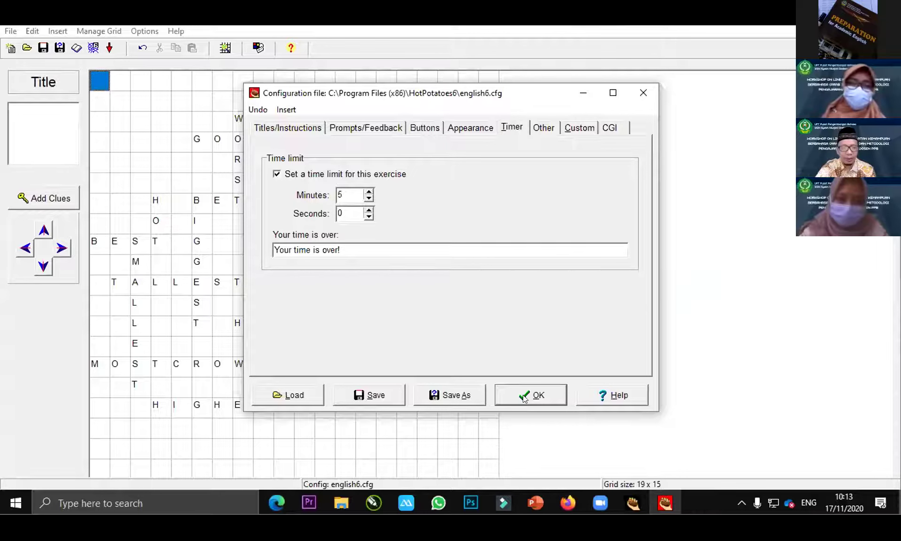
key("Return")
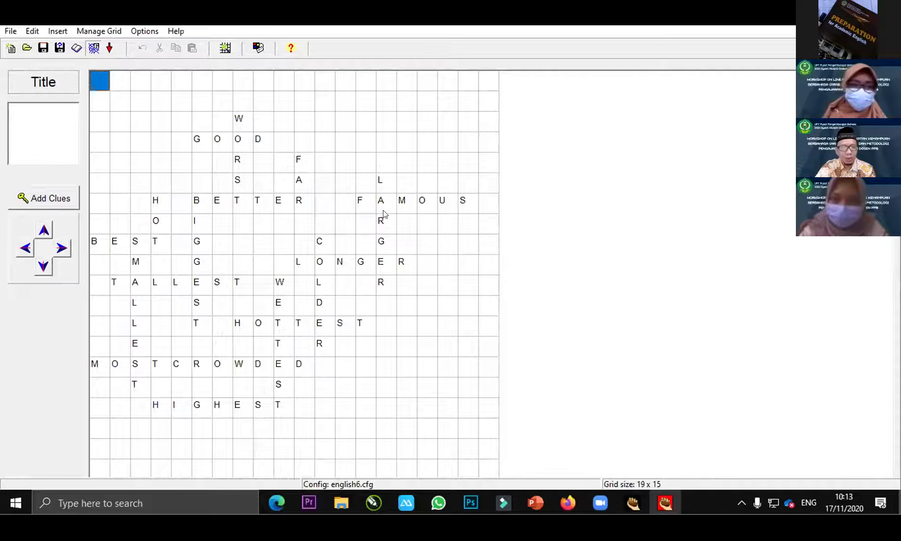
Step: Export the crossword as the HTML page Comparative 1 in the Jcross folder, view it in the browser and point out its timer
left_click(410, 253)
type("1")
left_click(535, 255)
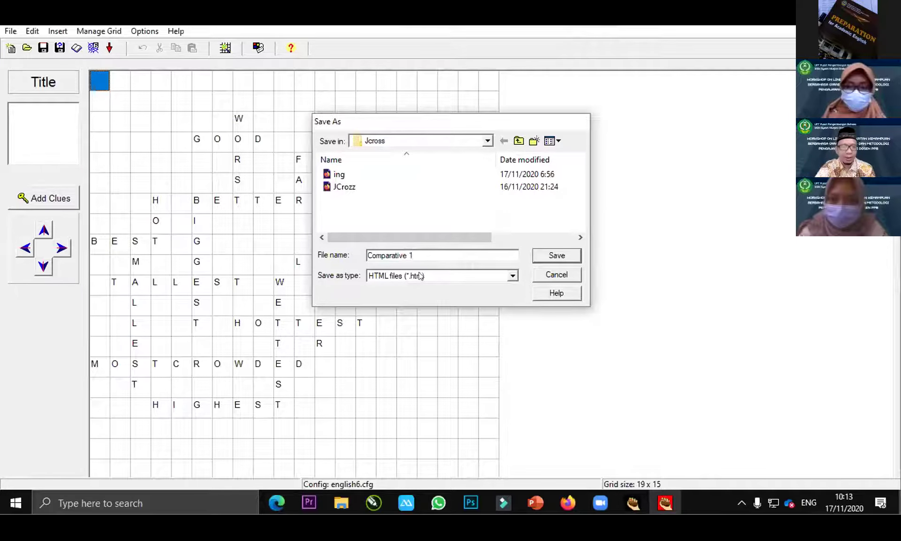
left_click(400, 284)
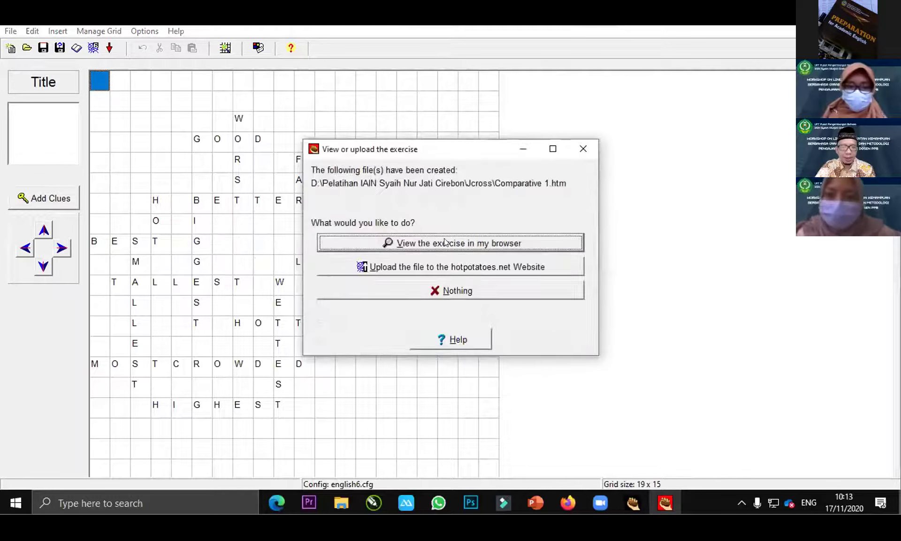
left_click(442, 242)
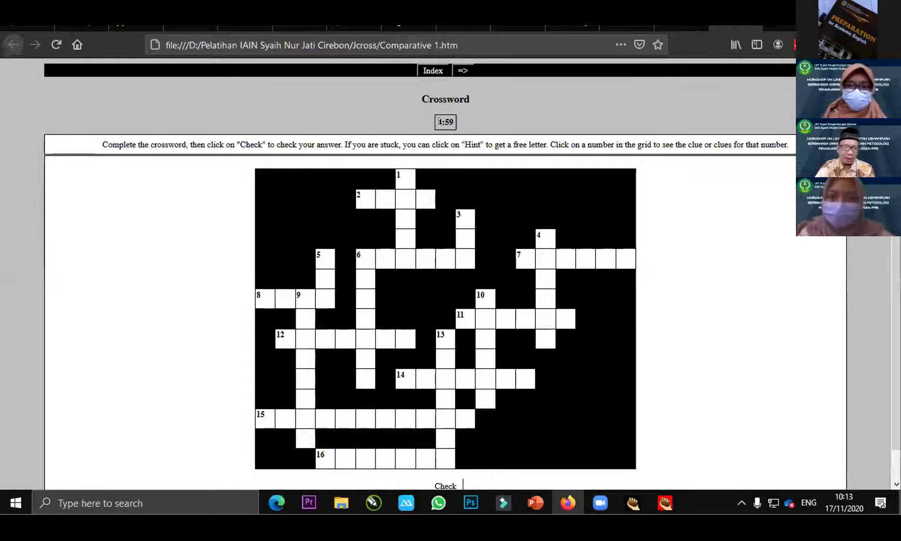
left_click_drag(435, 122, 467, 129)
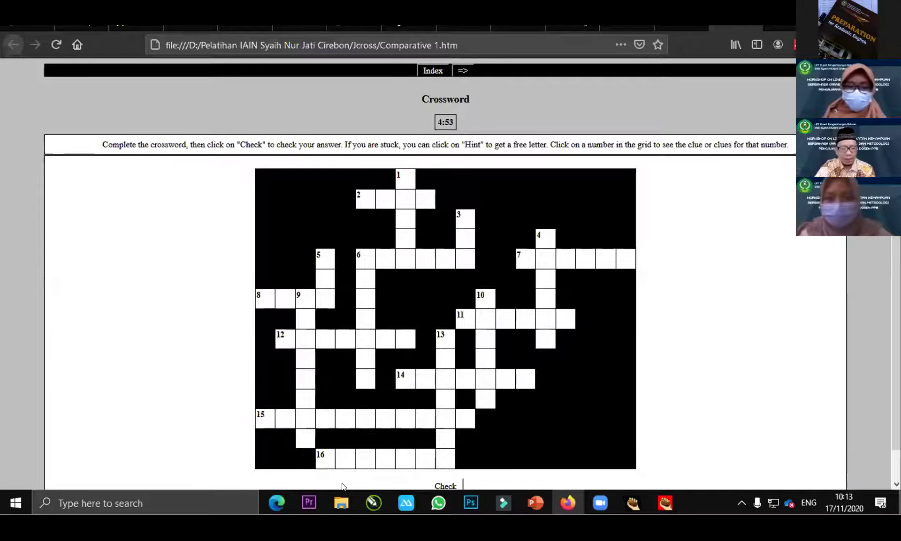
Step: Switch to File Explorer and go up to the Pelatihan IAIN Syaih Nur Jati Cirebon folder
left_click(332, 507)
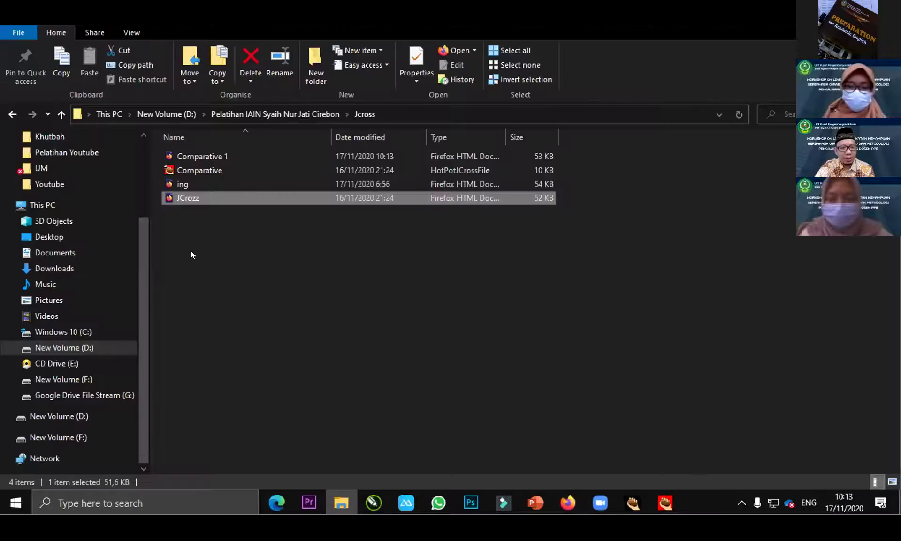
left_click(246, 114)
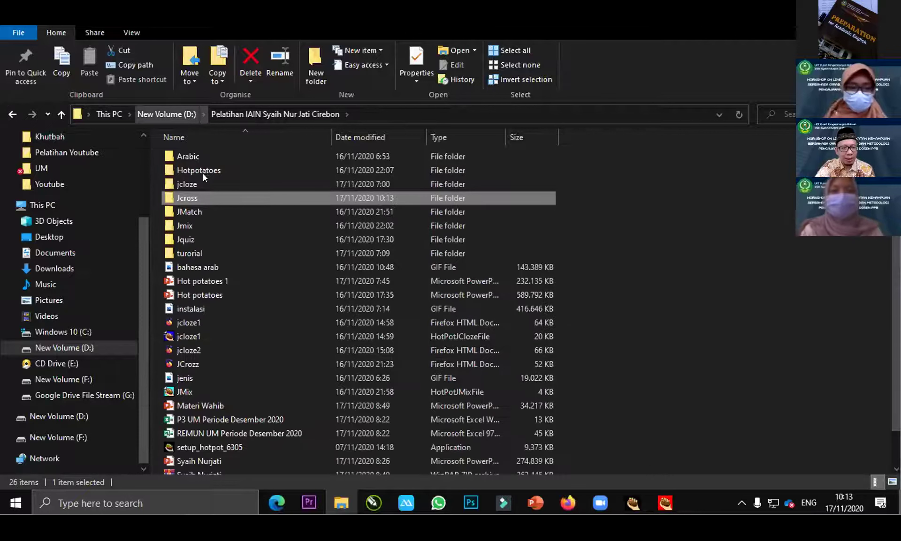